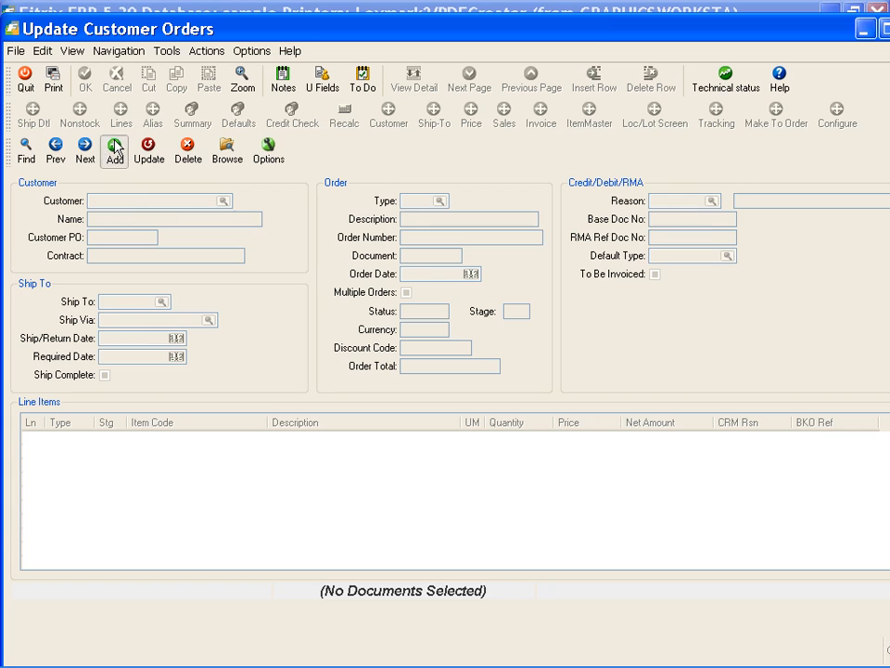
- Start a new customer order for DISCOUNT AUTO, keeping the default ship-to and shipping values
key("Tab")
key("Tab")
key("Tab")
key("Tab")
key("Tab")
key("Tab")
key("Tab")
key("Tab")
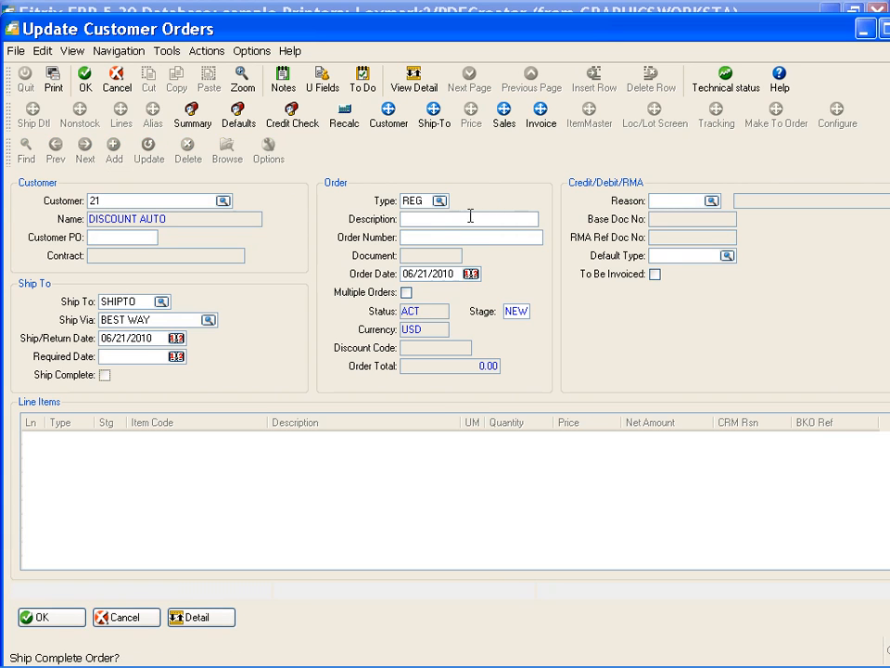
- Set the order type to RMA (Returned Materials Auth.) from the list of order types
left_click(440, 202)
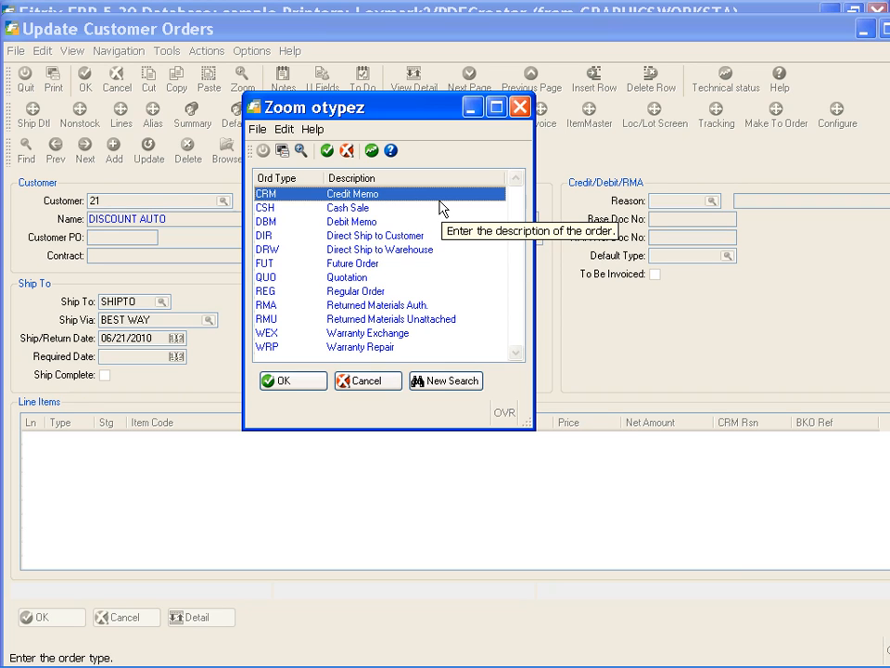
left_click(378, 312)
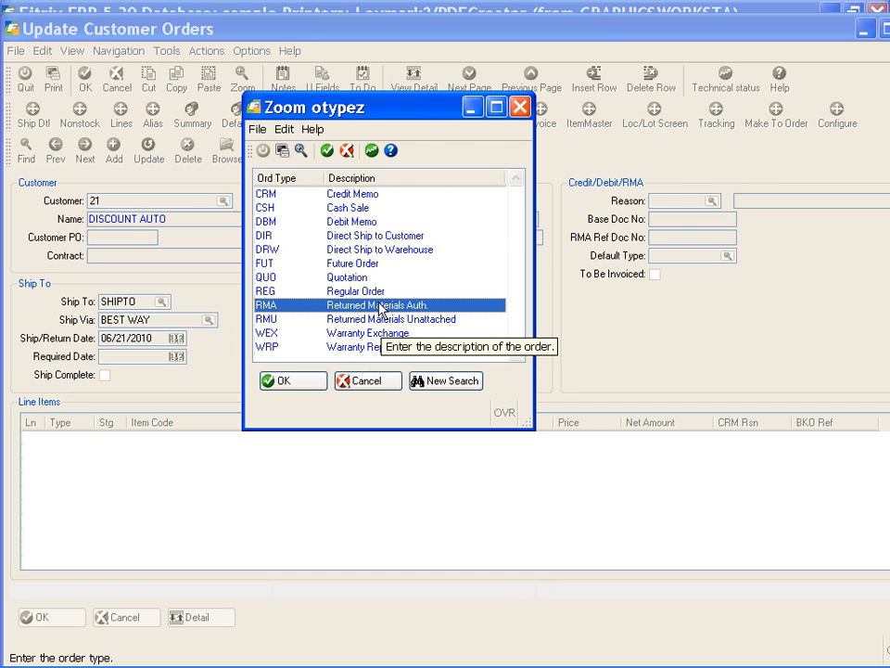
left_click(378, 321)
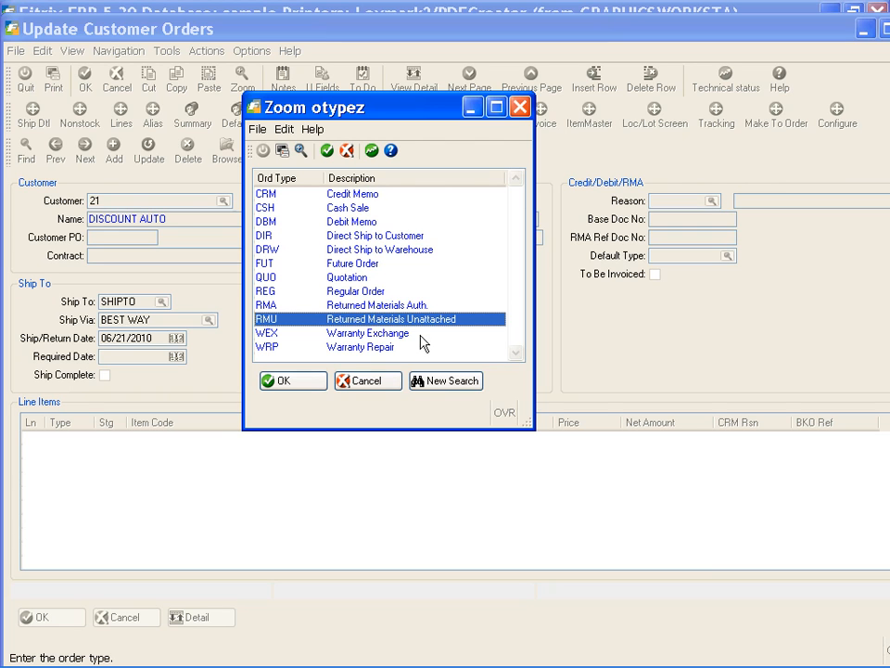
left_click(415, 337)
left_click(414, 351)
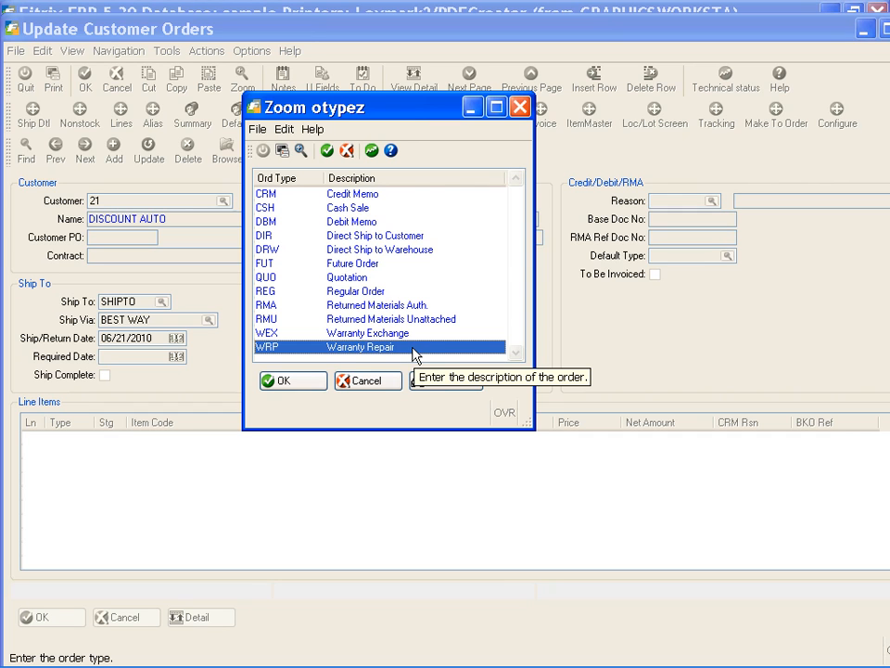
left_click(389, 307)
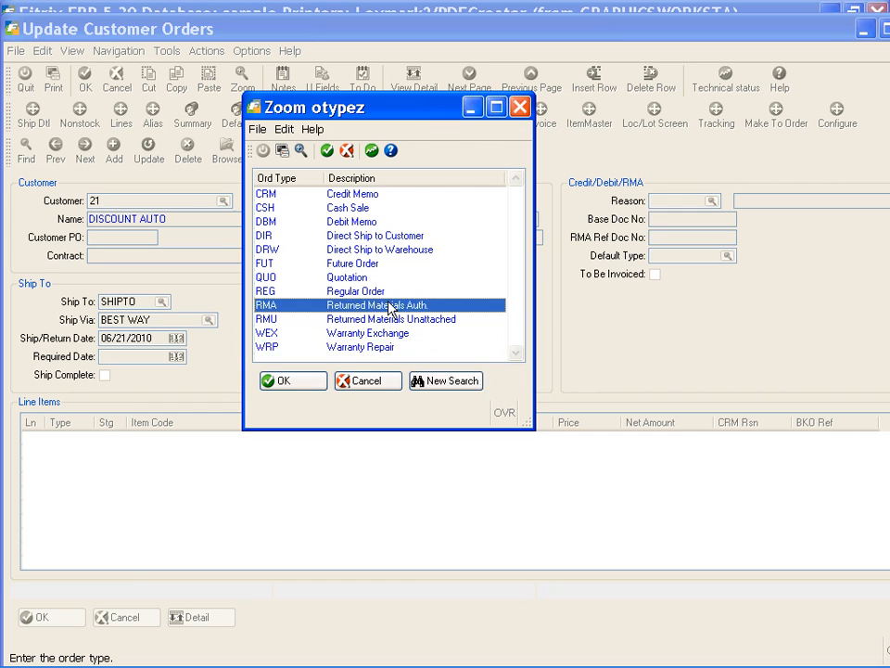
double_click(389, 307)
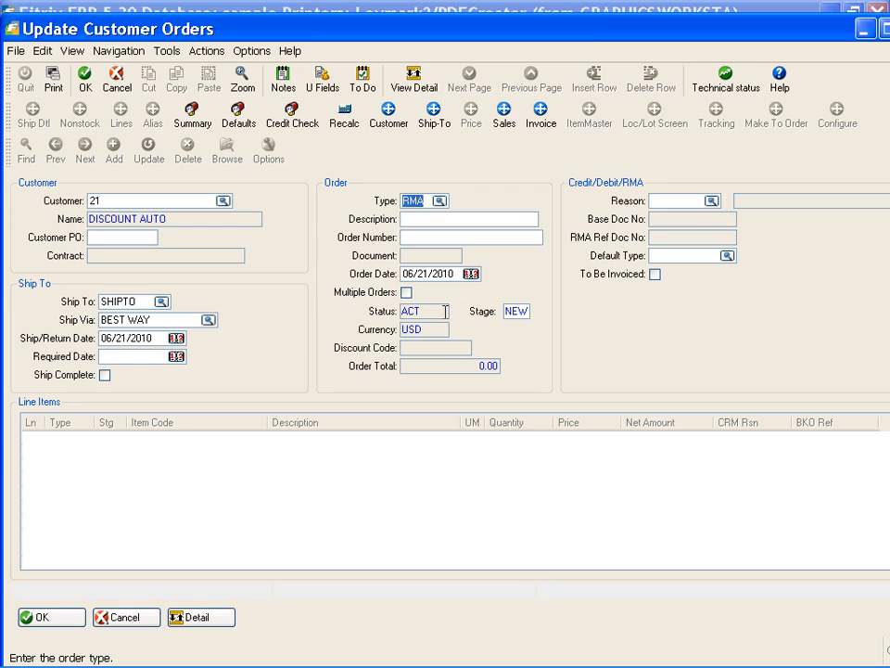
- Base the return on the customer's sales order dated 06/21/2010 and set the default credit/debit/RMA type to RMA
key("Tab")
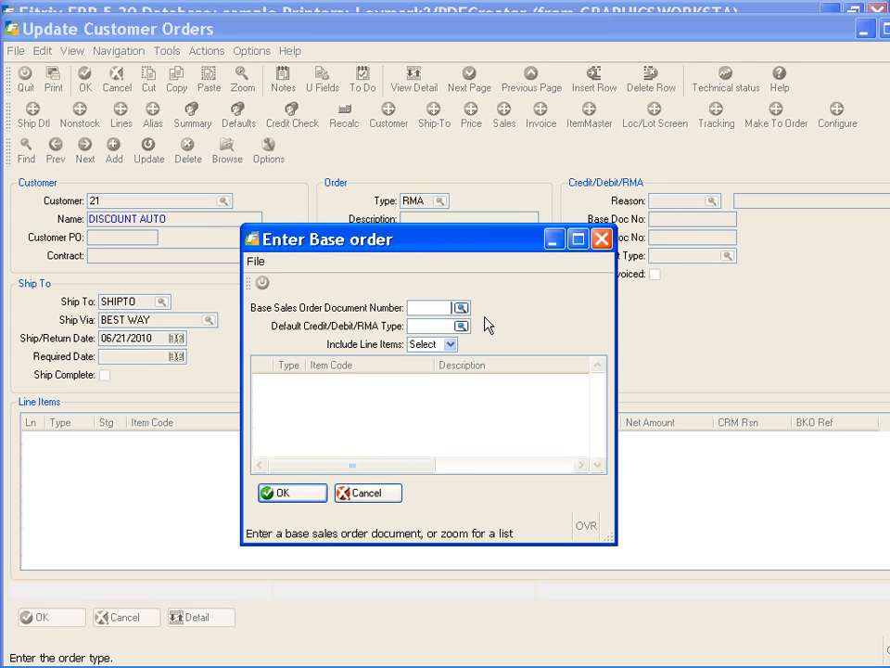
left_click(461, 307)
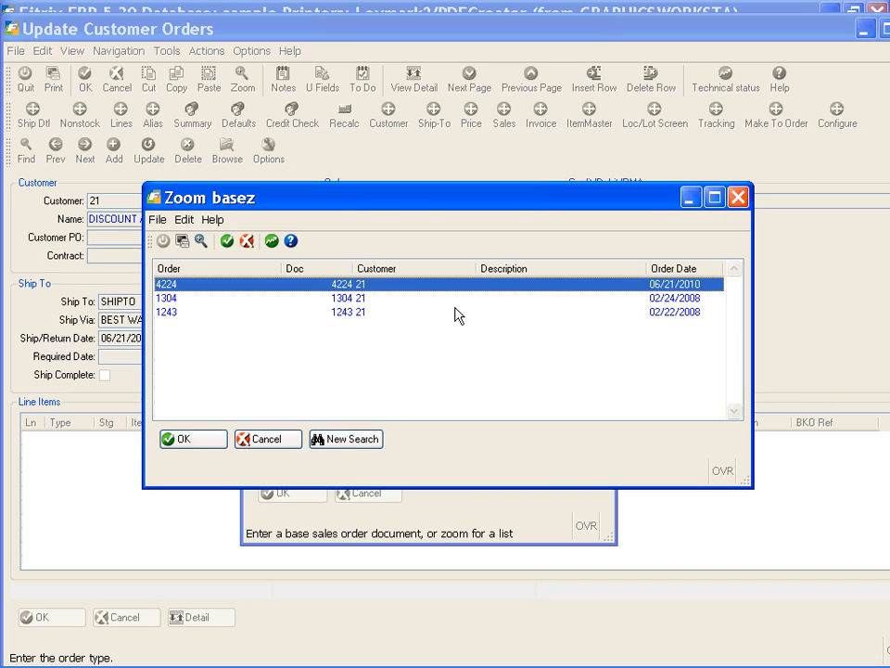
double_click(232, 295)
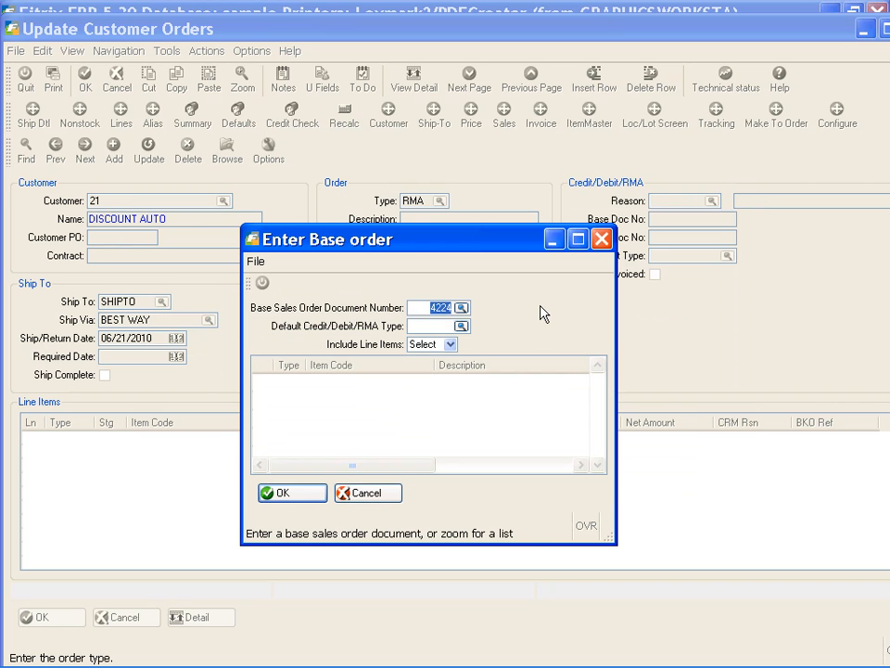
key("Tab")
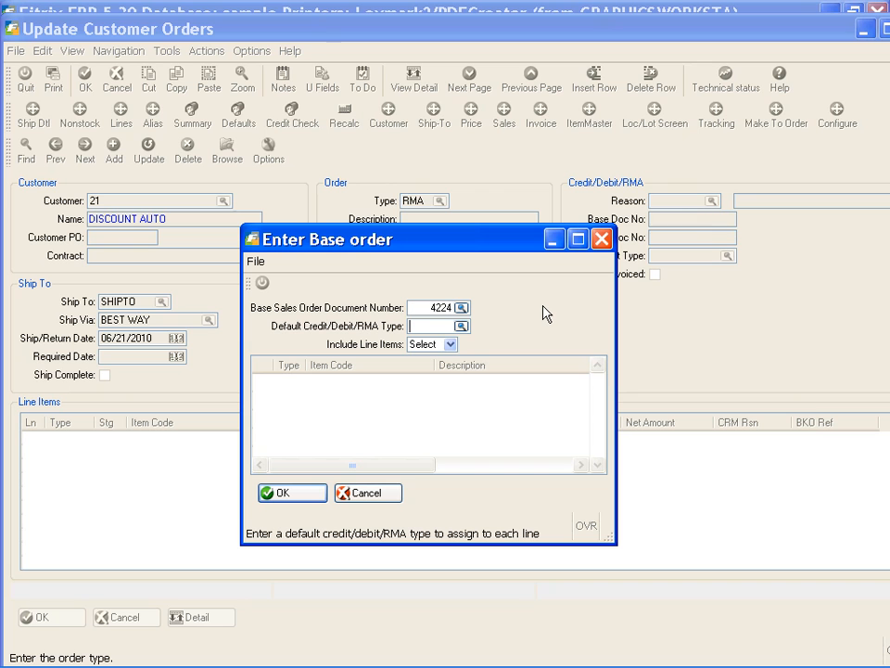
left_click(461, 326)
double_click(411, 312)
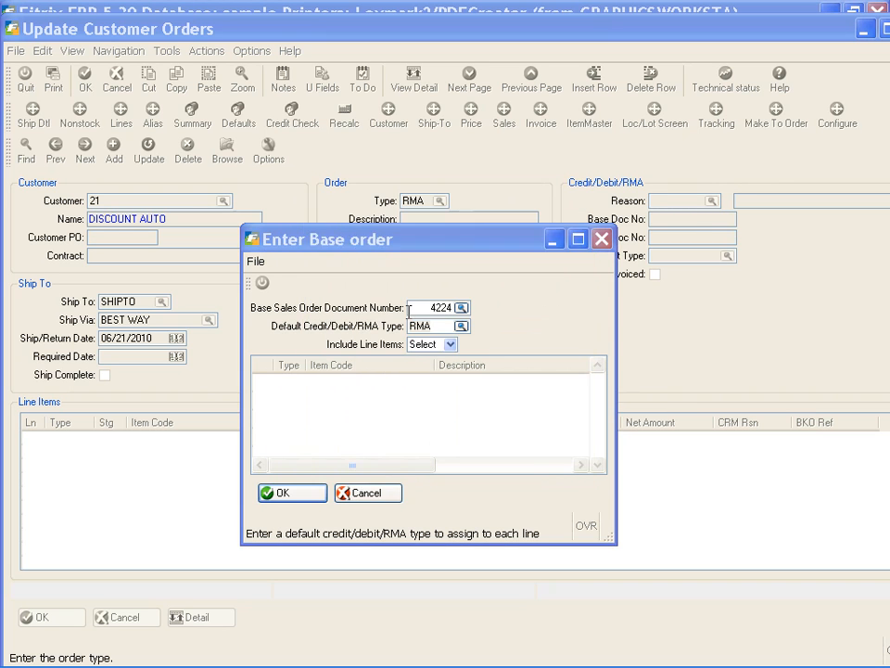
- Set the line items to include to Select and accept the base order settings
key("Tab")
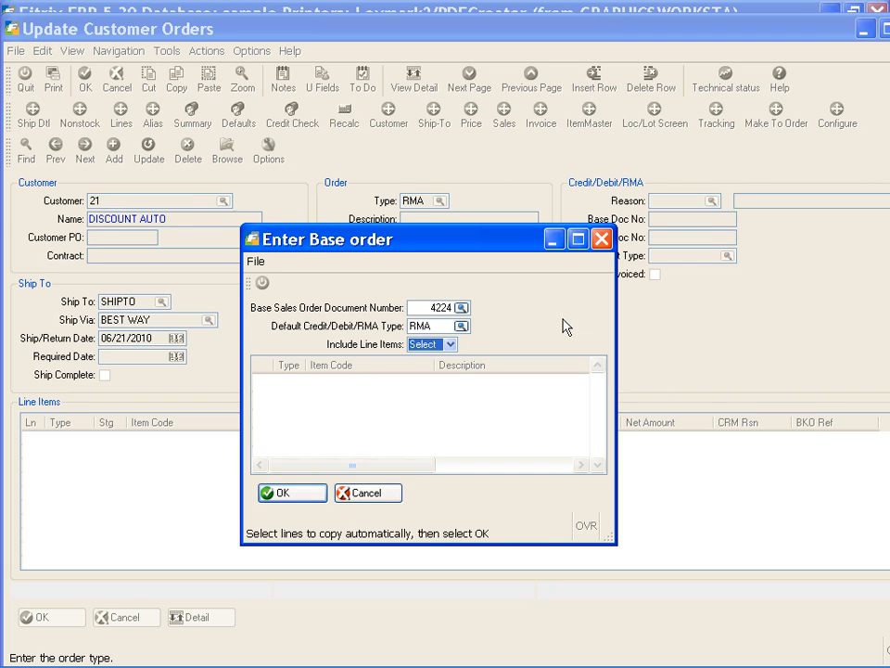
left_click(450, 345)
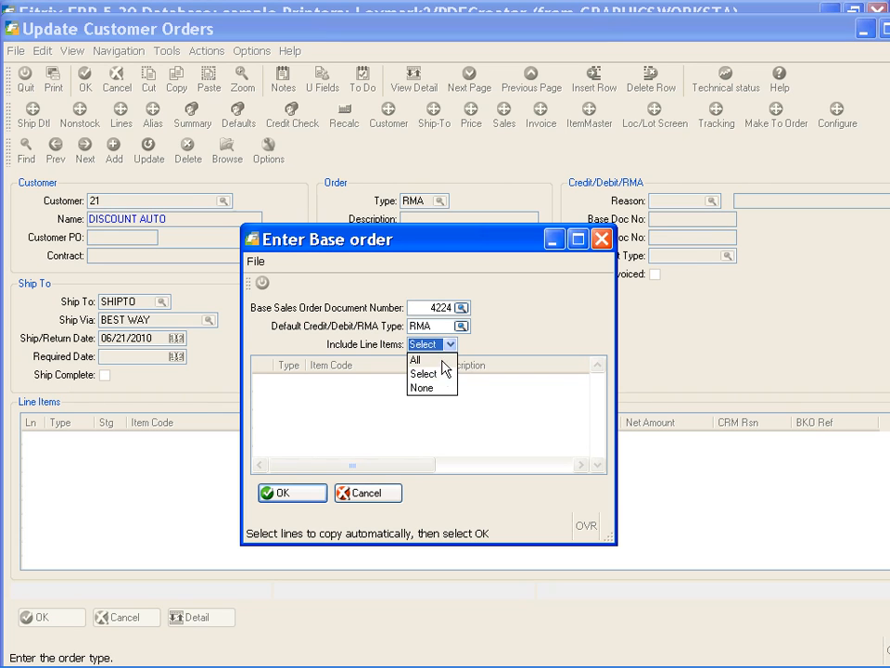
left_click(434, 373)
key("Tab")
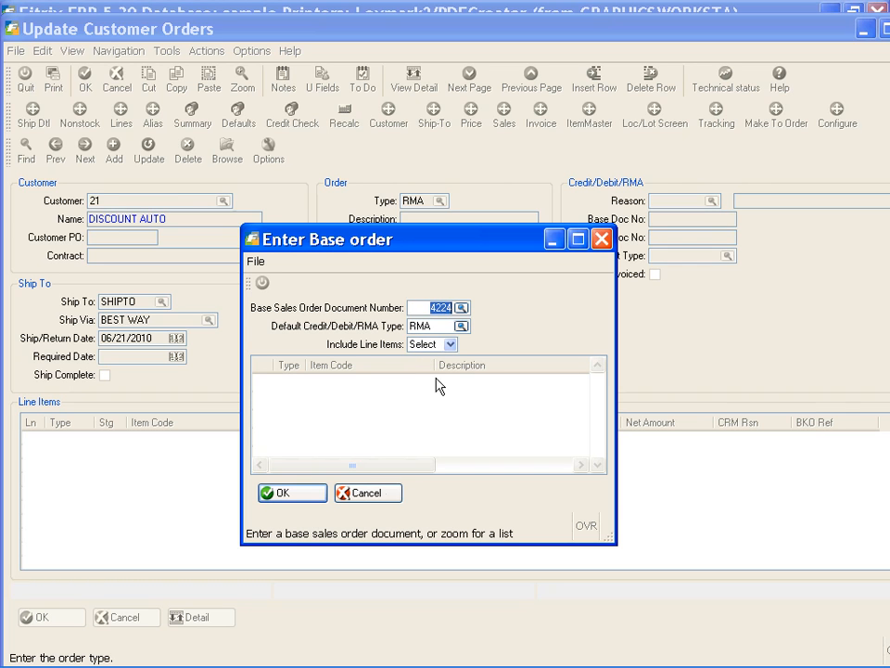
left_click(310, 498)
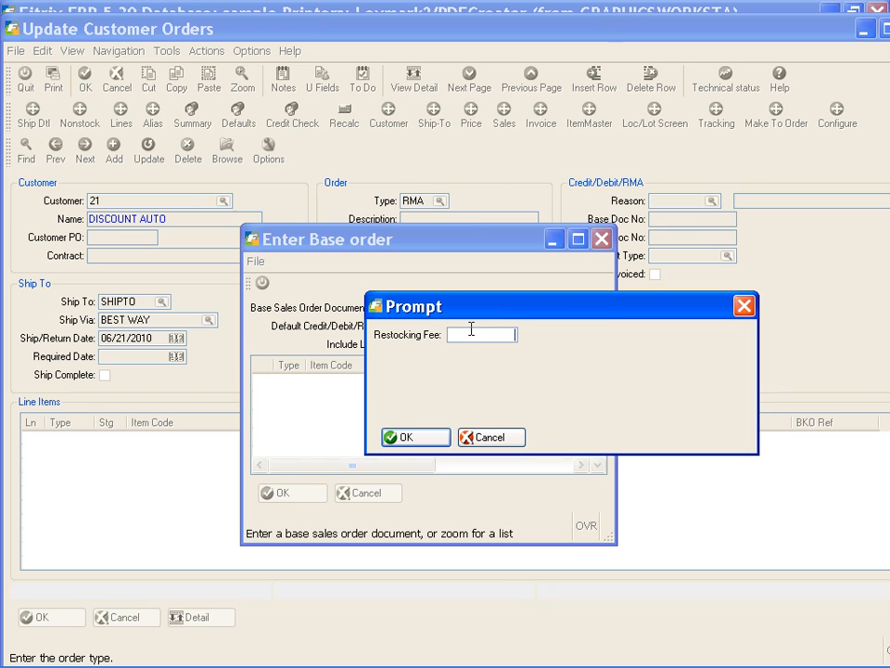
- Enter a restocking fee of 20 and exclude item 12112 so only item 12104 is copied to the return
type("20")
left_click(419, 438)
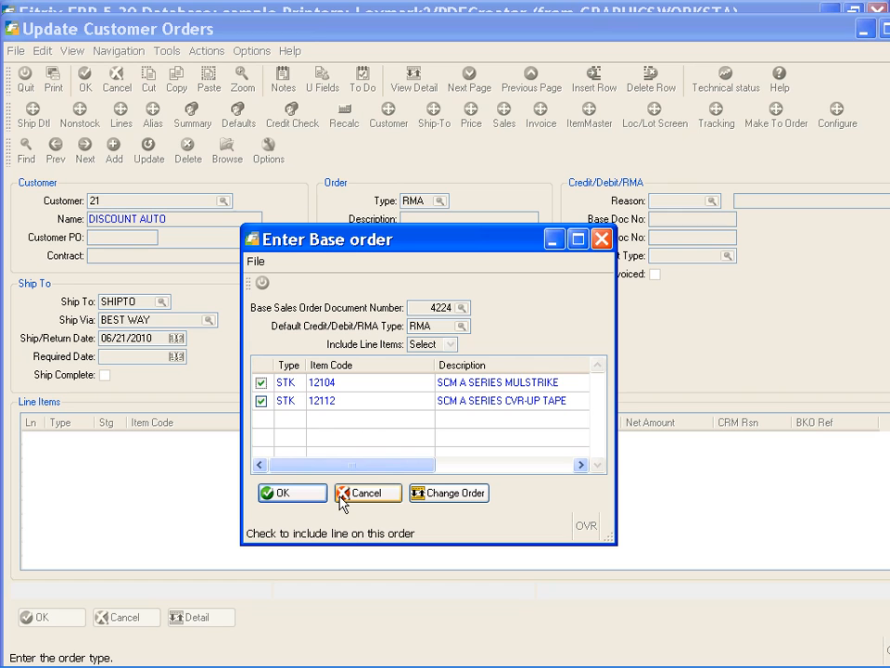
left_click(260, 401)
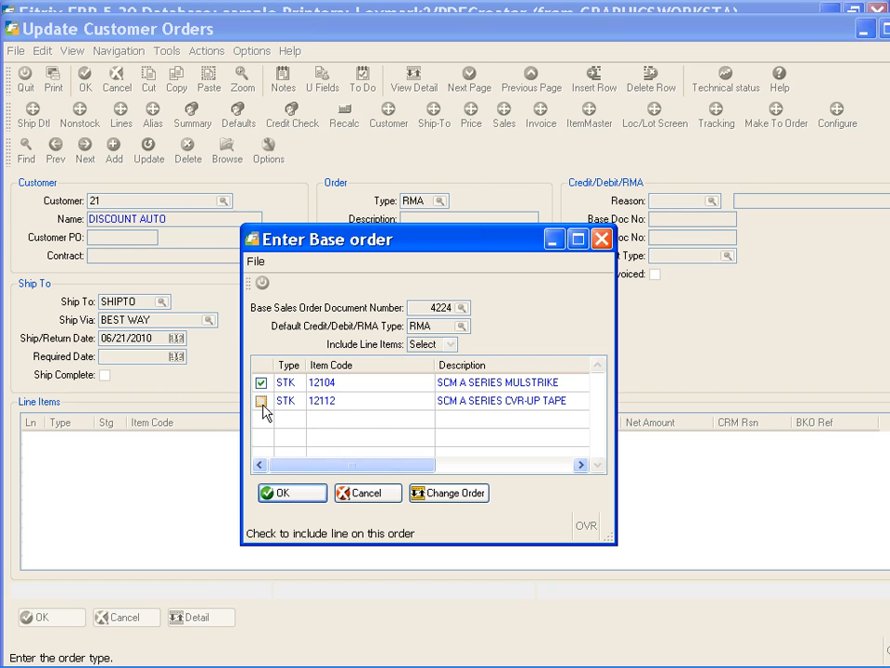
left_click(289, 494)
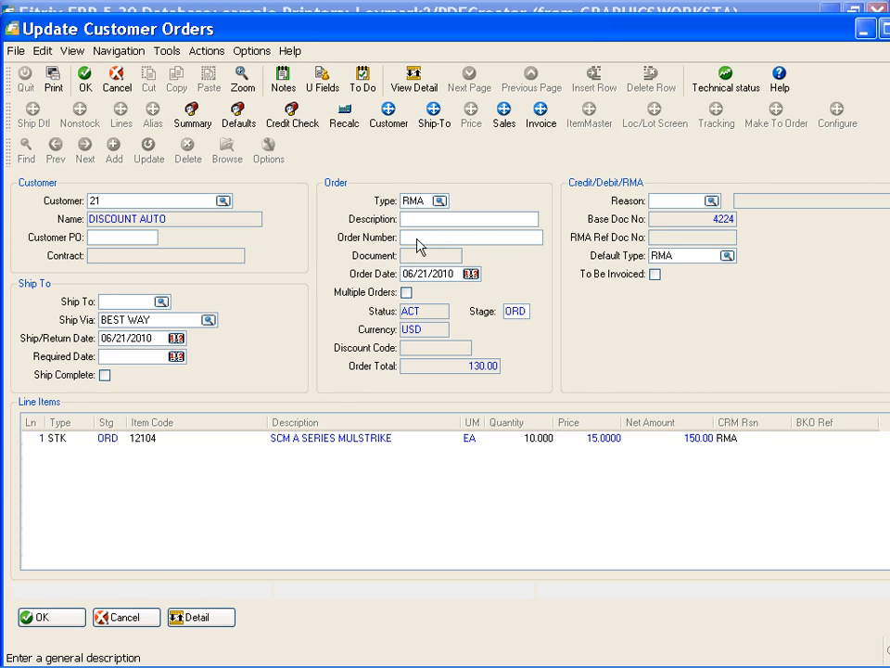
- Set the RMA reason to WRONG (wrong item ordered) and save the new order
key("Tab")
key("Tab")
key("Tab")
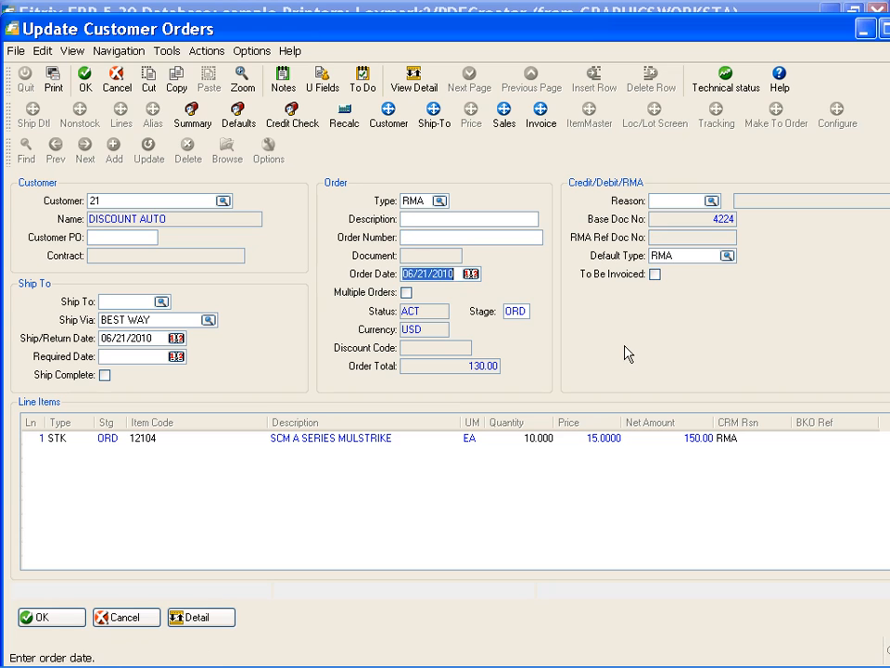
key("Tab")
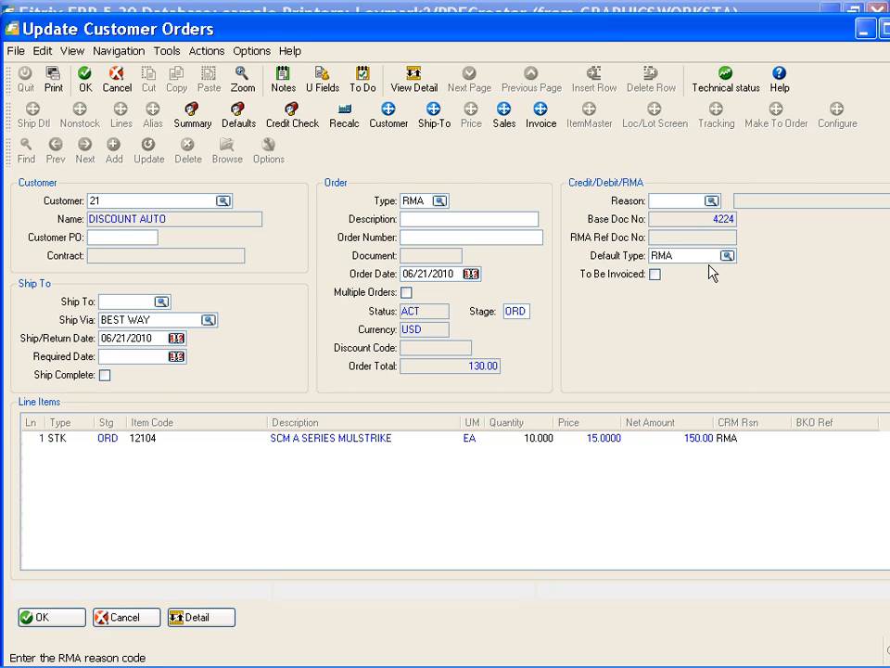
left_click(713, 202)
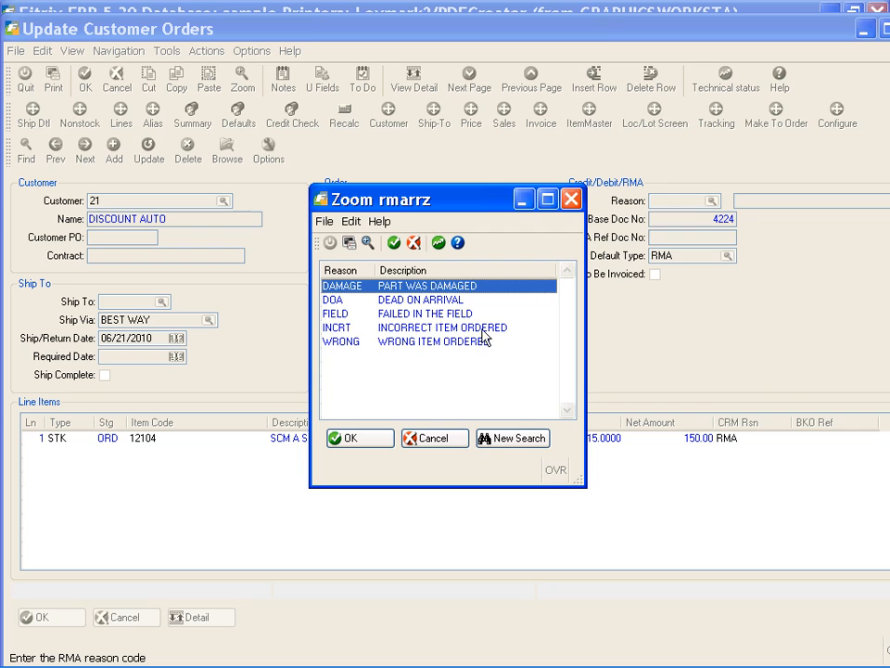
left_click(462, 342)
left_click(358, 437)
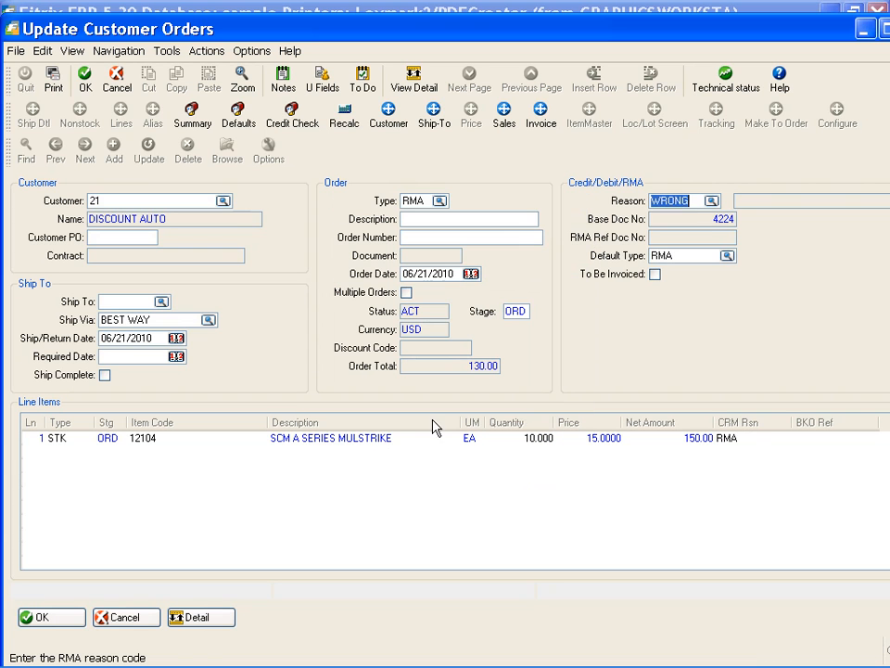
key("Tab")
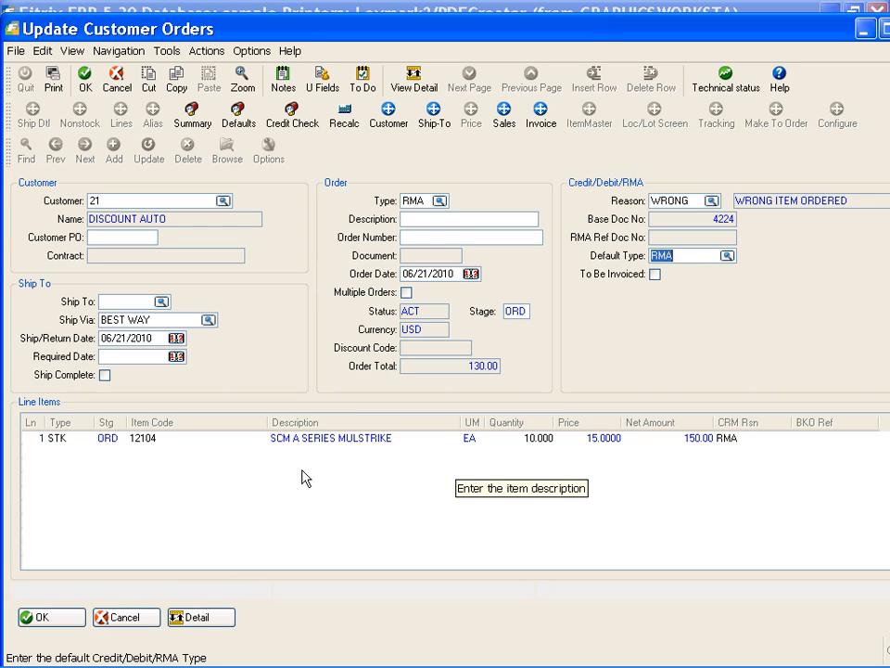
left_click(75, 618)
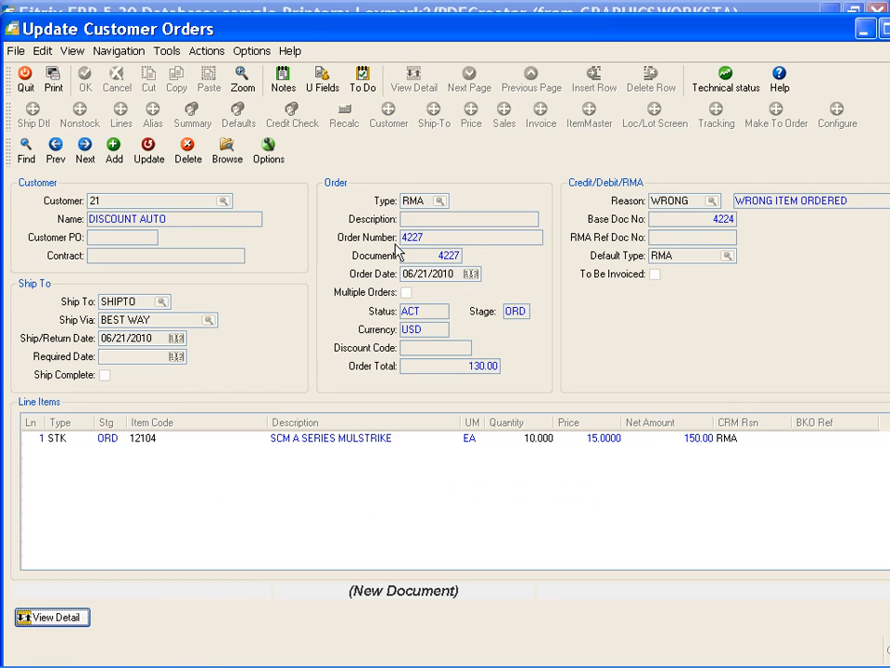
- Update the saved RMA order to mark it as To Be Invoiced, and save it
right_click(424, 238)
left_click(470, 368)
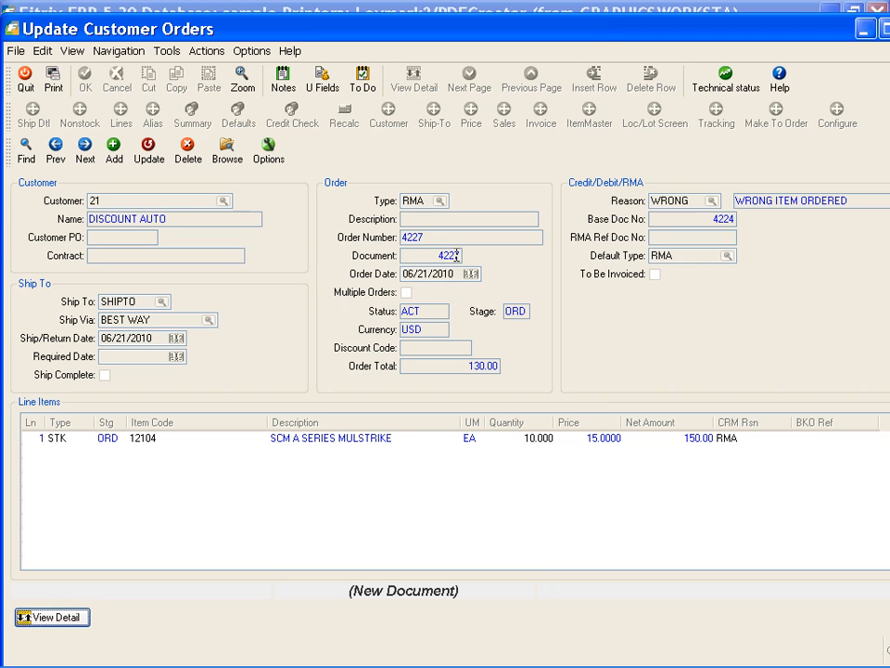
left_click(147, 153)
left_click(655, 274)
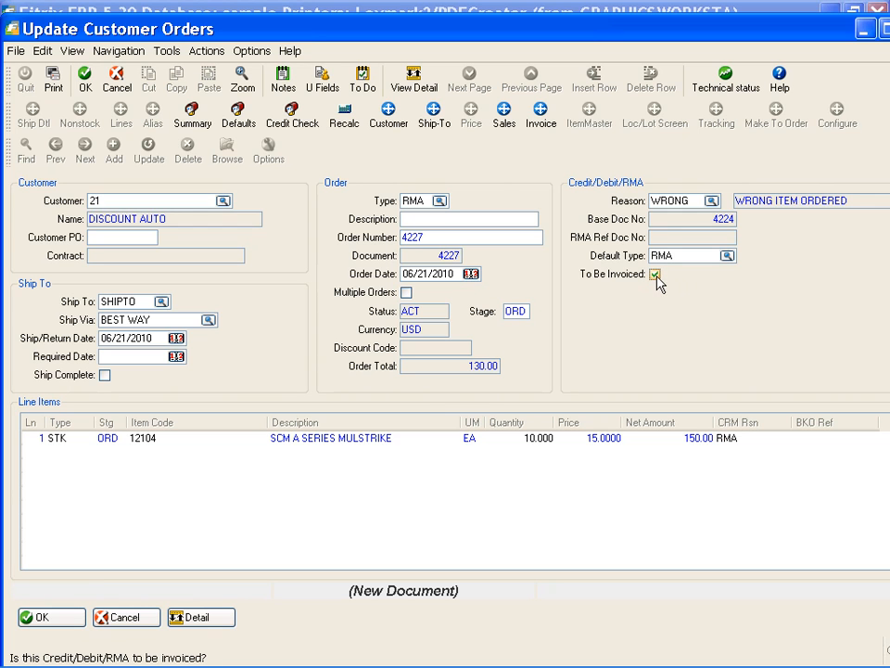
left_click(78, 617)
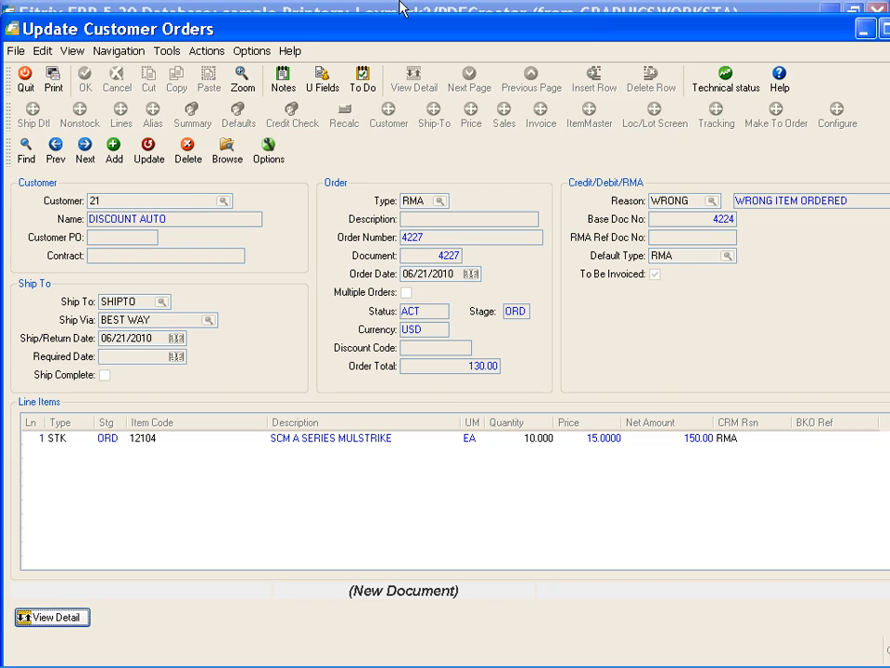
- Leave the customer orders and run Create Automatic Invoices/Memos with the report sent to the screen pager
left_click(25, 76)
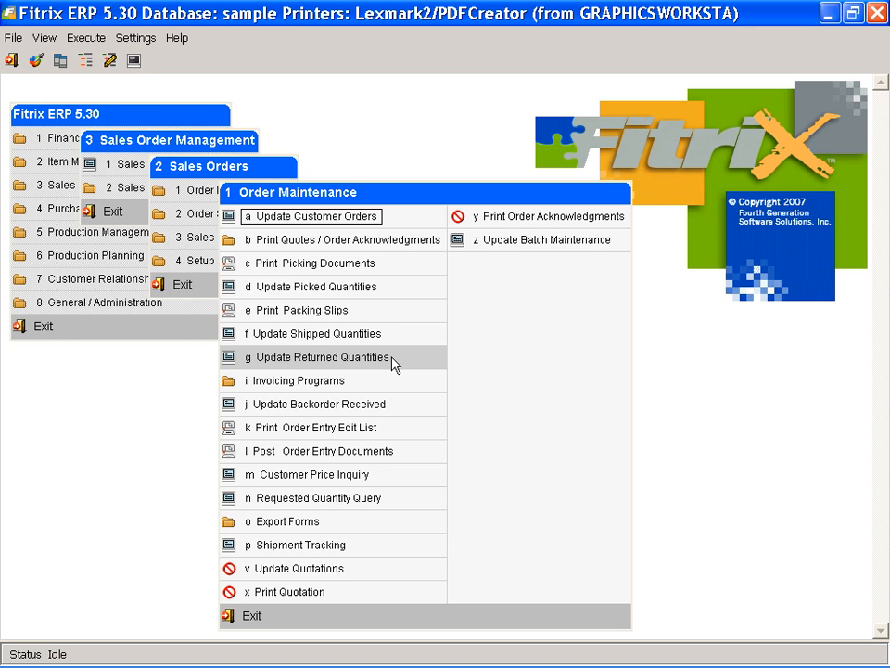
left_click(388, 380)
left_click(402, 247)
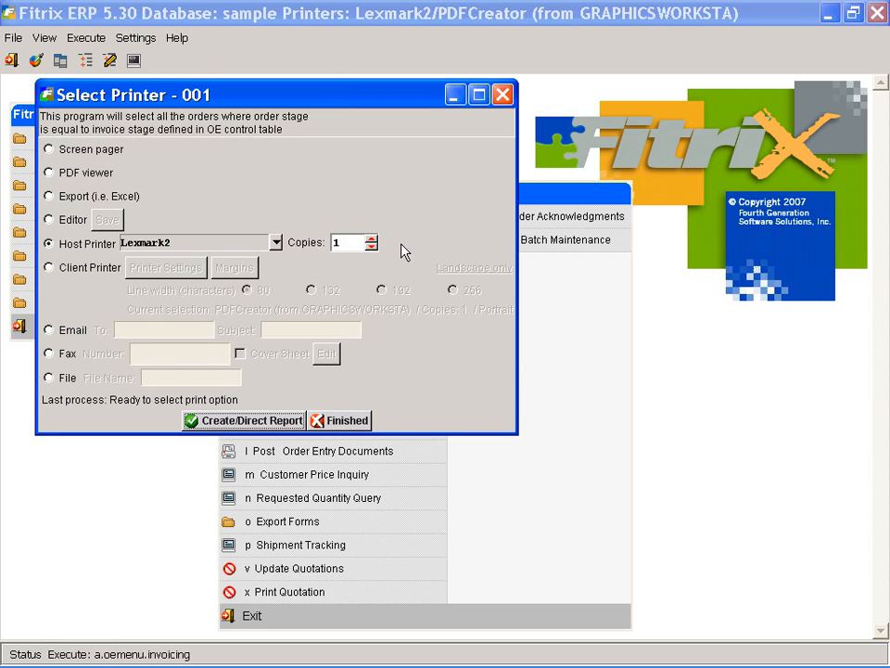
left_click(49, 149)
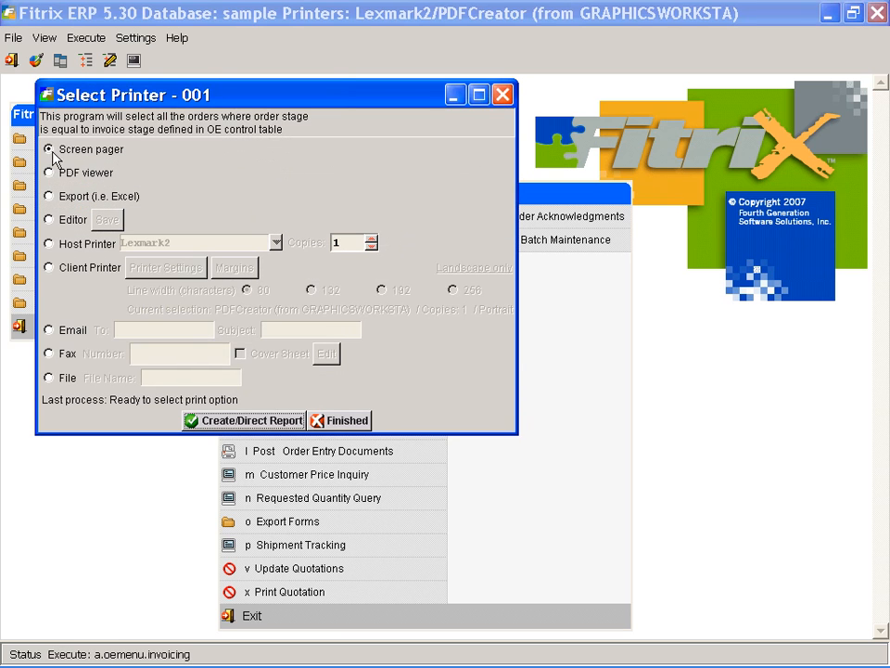
left_click(224, 423)
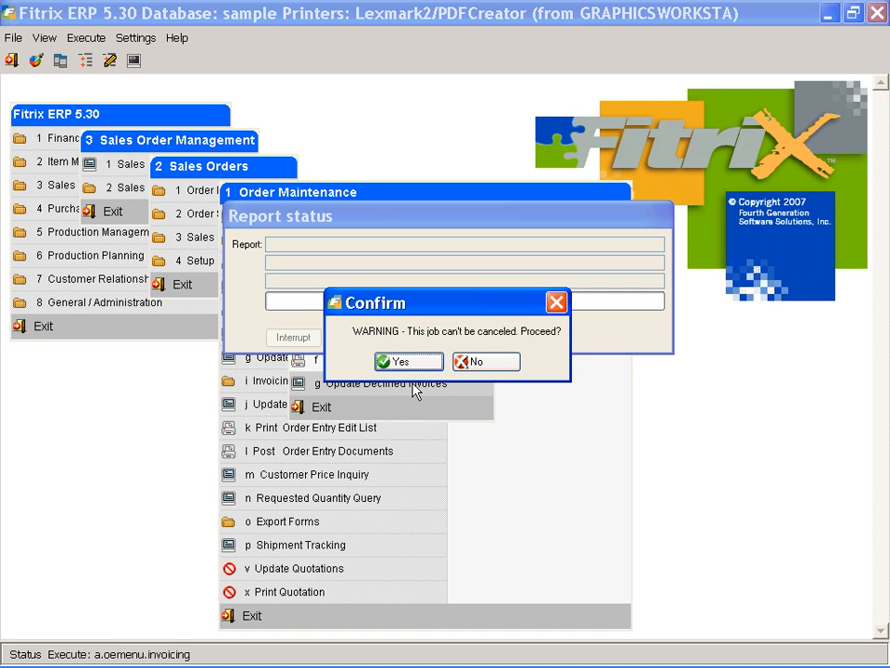
- Proceed with the invoicing job, create the DB/CR/RMA memos, and close the resulting report and the print options
left_click(399, 360)
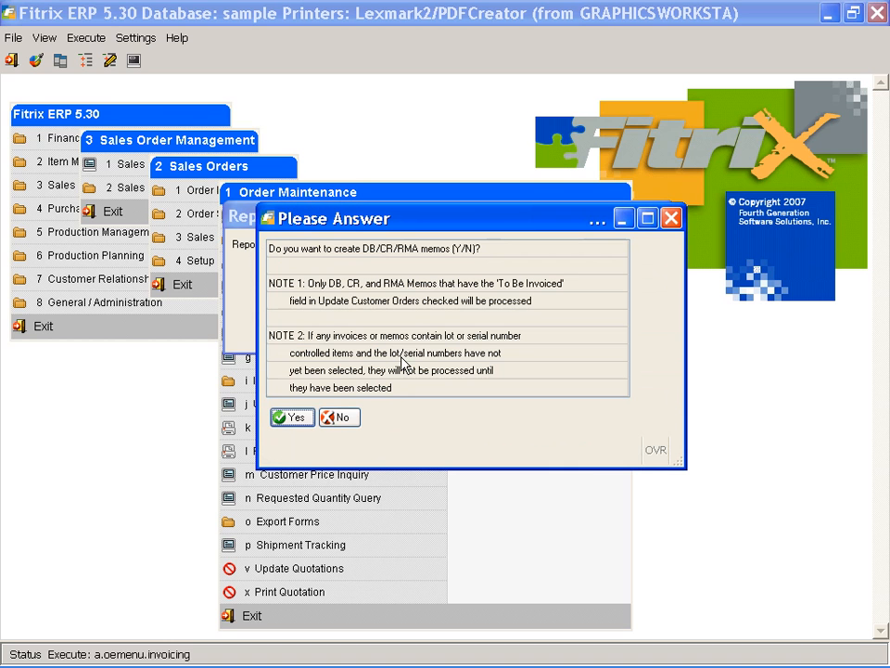
left_click(293, 418)
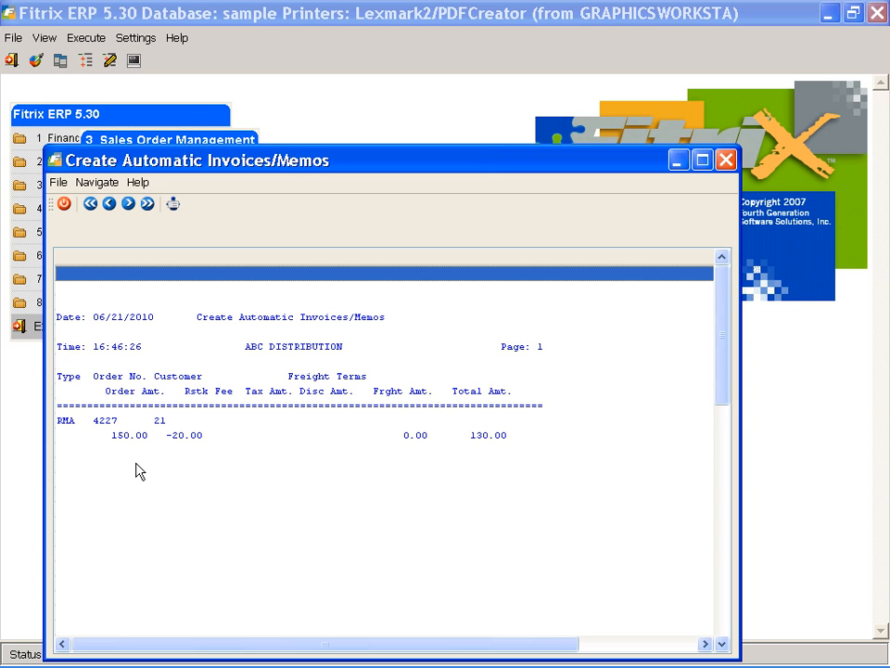
left_click(65, 206)
left_click(316, 421)
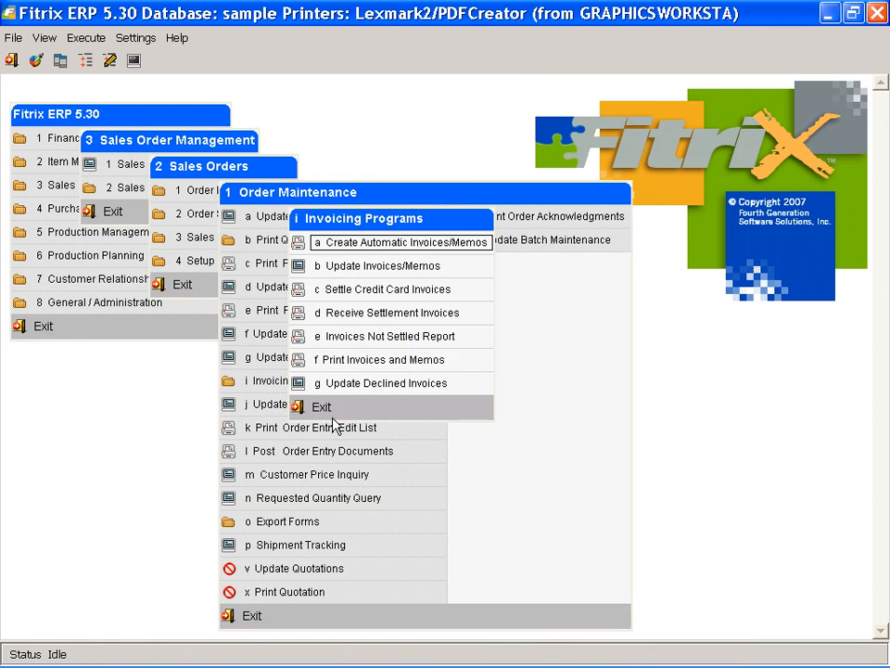
- Run Print Invoices and Memos with the output directed to the PDF viewer
left_click(381, 360)
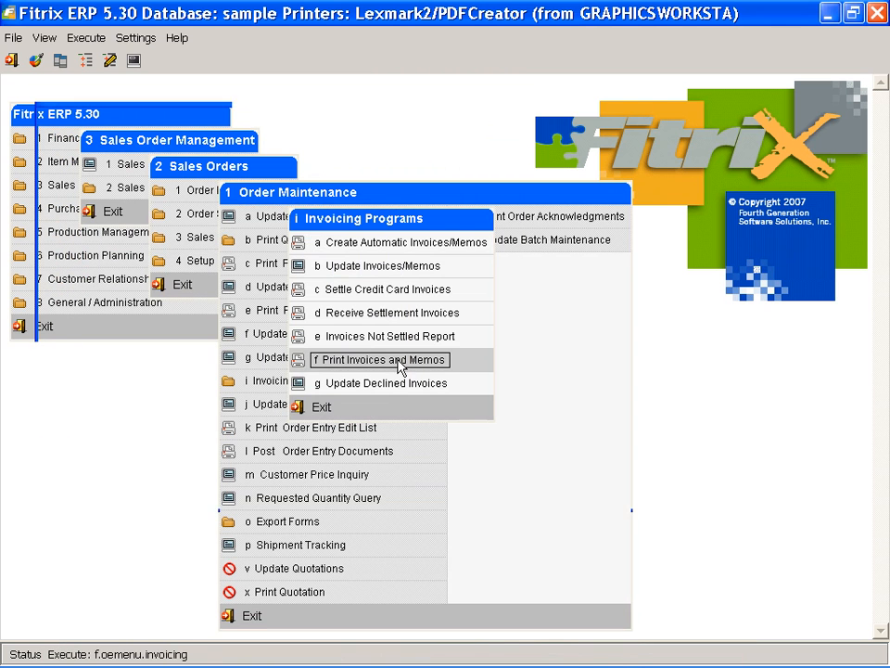
left_click(48, 323)
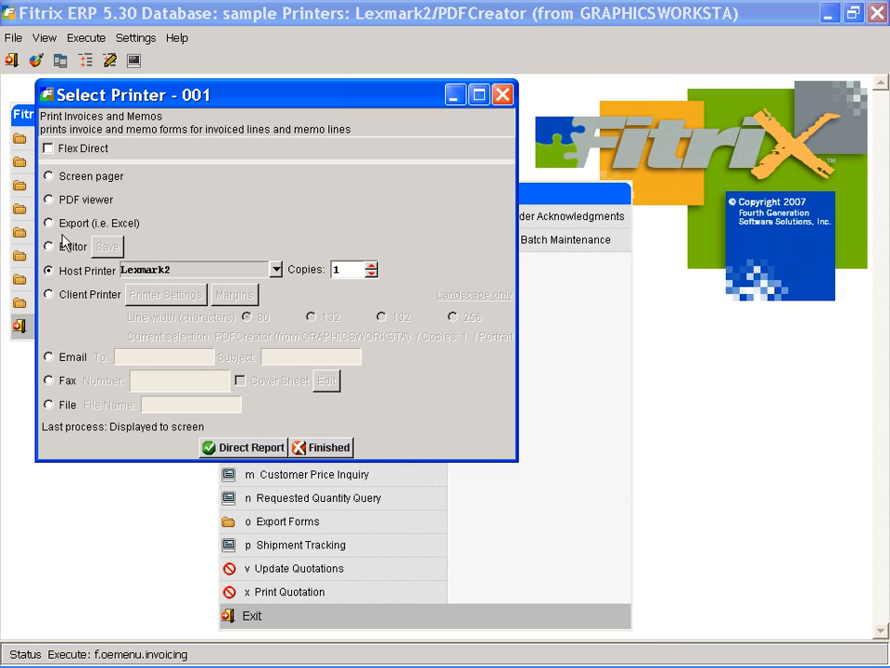
left_click(50, 200)
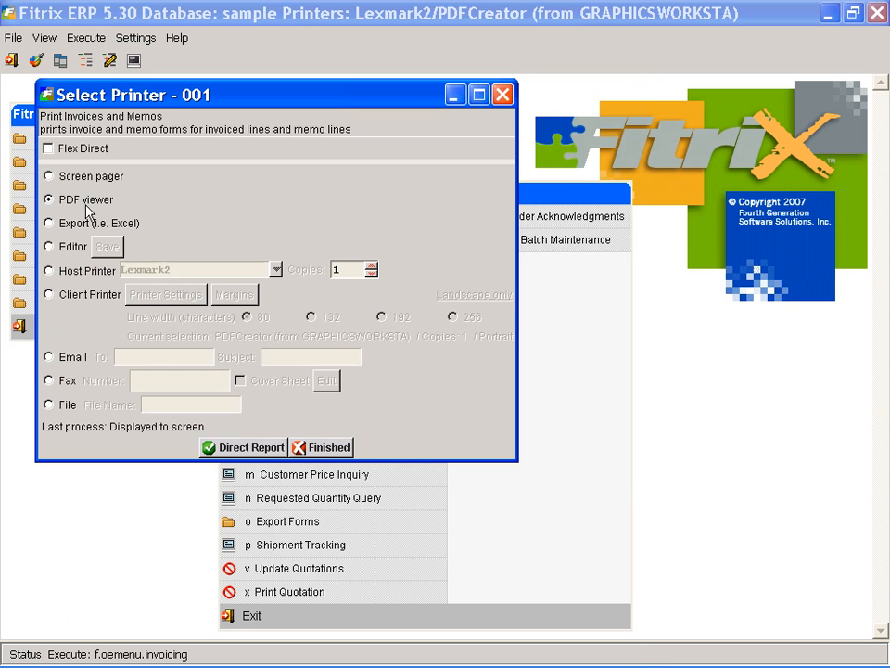
left_click(251, 447)
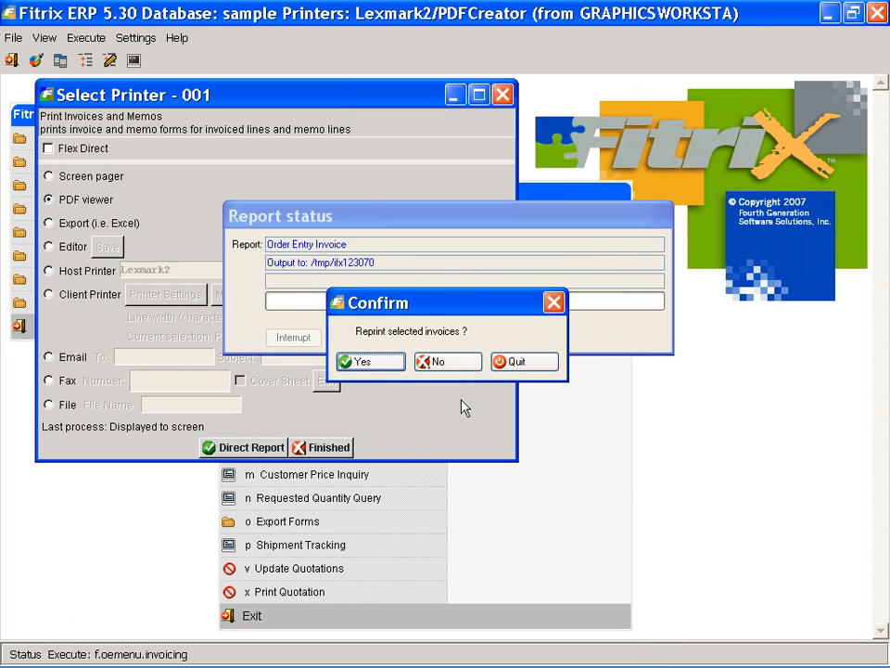
- Decline reprinting, leave the beginning invoice number blank, and generate the memo using the copied order number as selection criterion
left_click(449, 363)
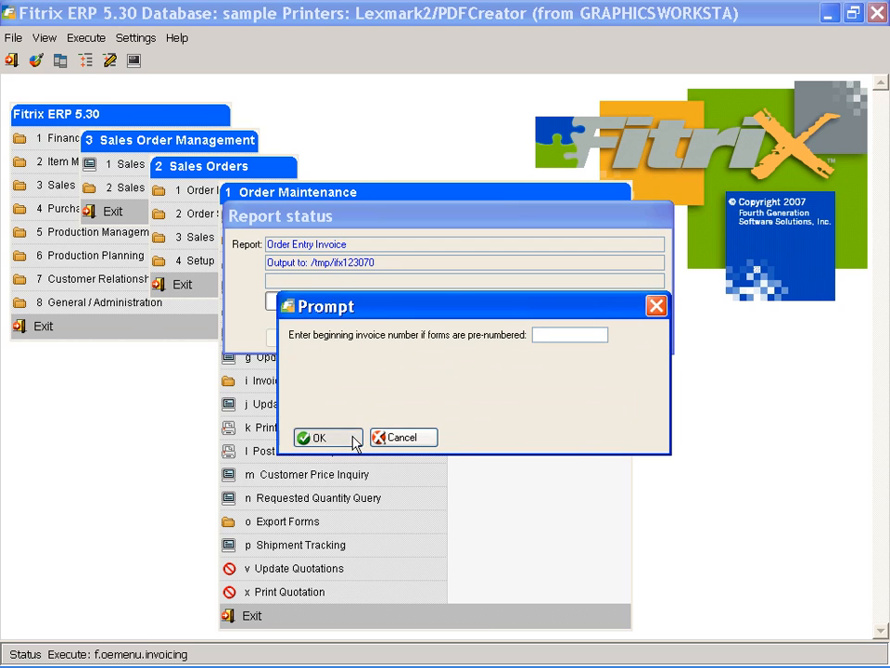
left_click(325, 437)
right_click(428, 326)
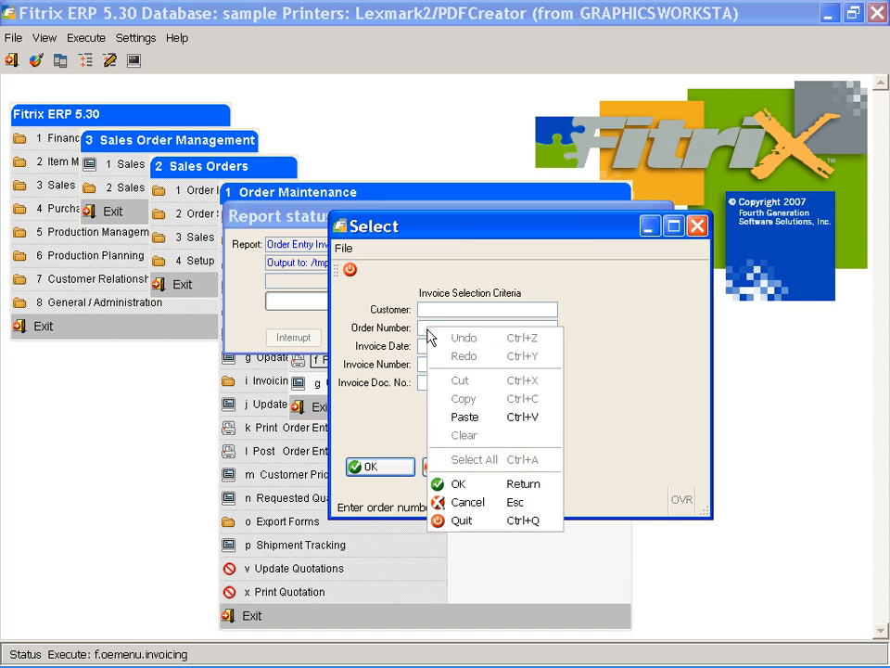
left_click(466, 416)
left_click(392, 470)
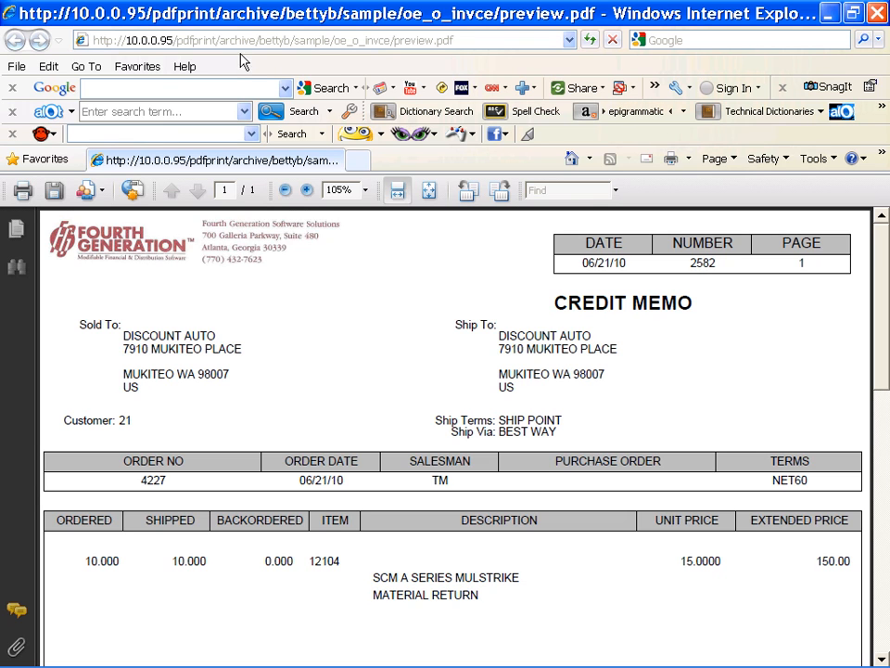
- Close the credit memo preview and the print options, and leave the invoicing and order maintenance programs
left_click(17, 65)
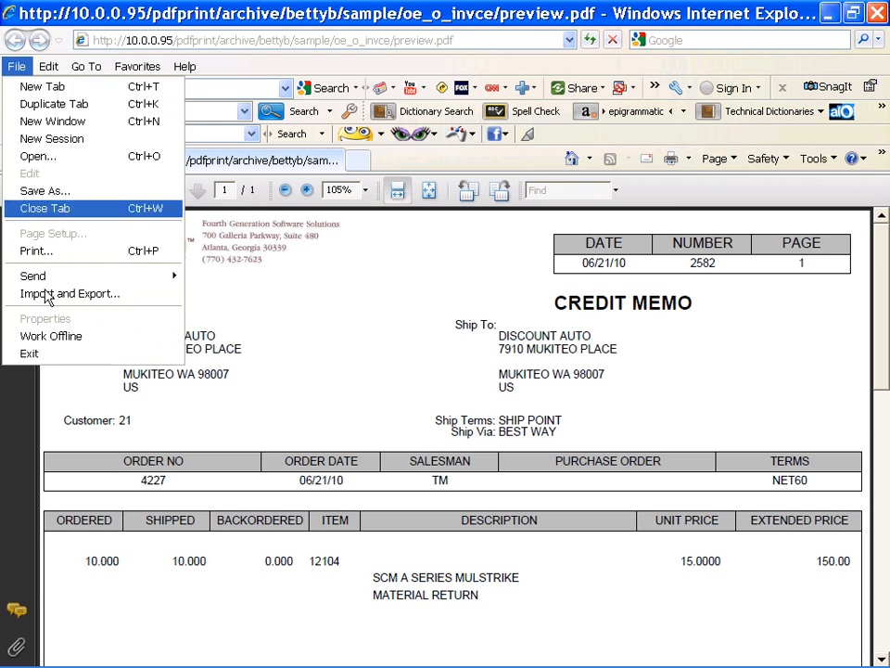
left_click(55, 355)
left_click(328, 422)
key("Escape")
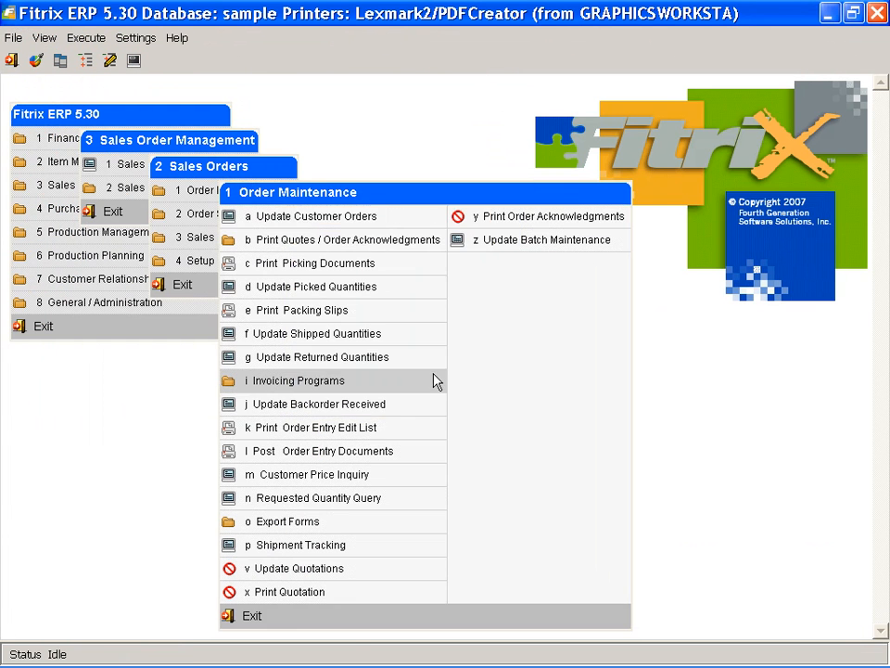
key("Escape")
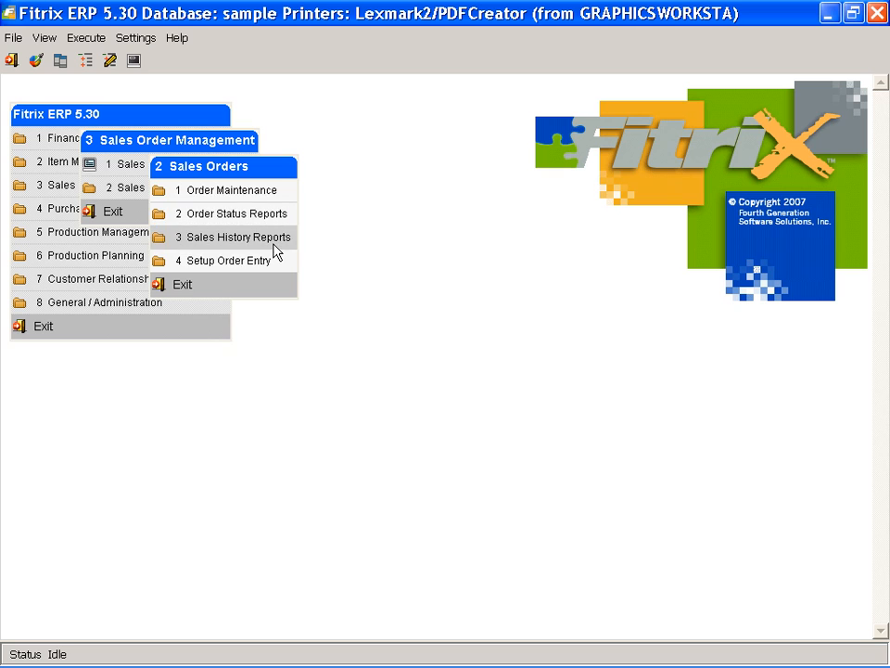
- Run the RMA History Report from the sales history reports with its output directed to the PDF viewer
left_click(274, 241)
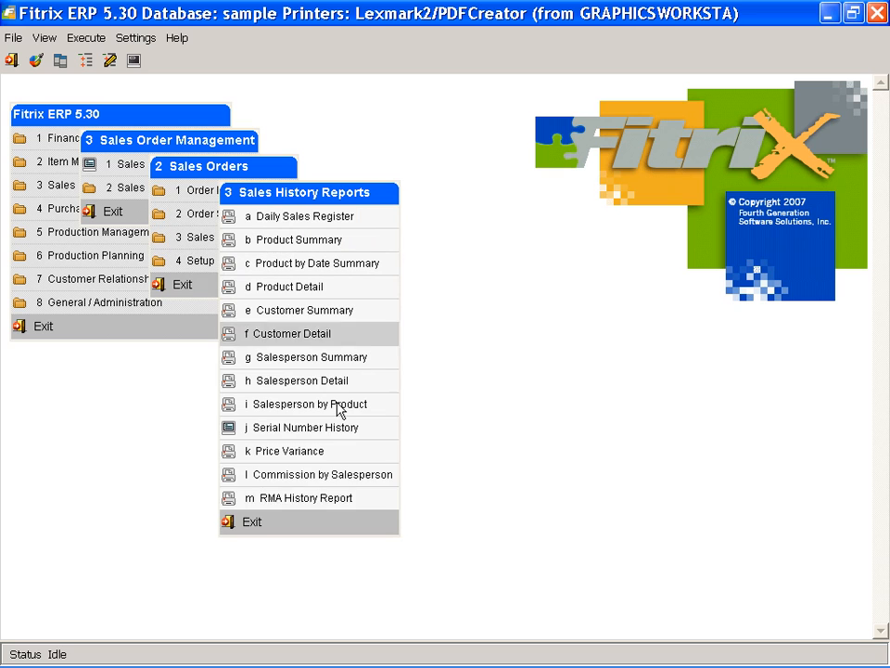
left_click(352, 502)
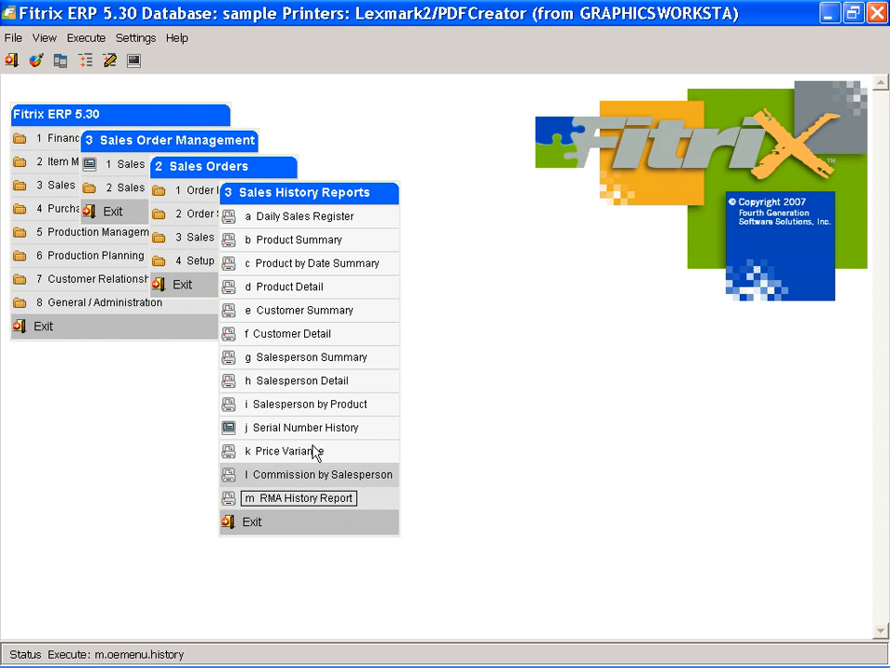
left_click(50, 187)
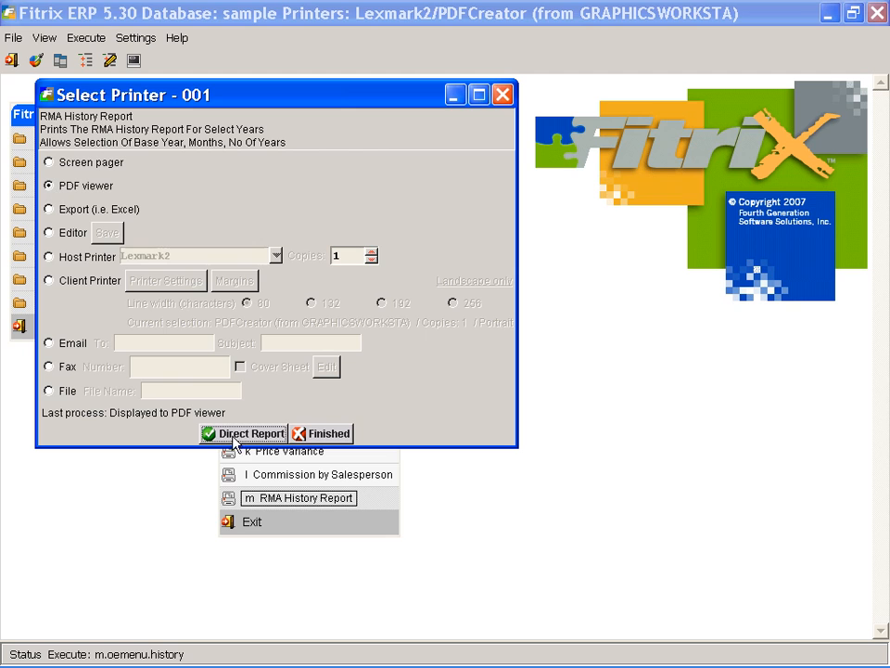
left_click(246, 433)
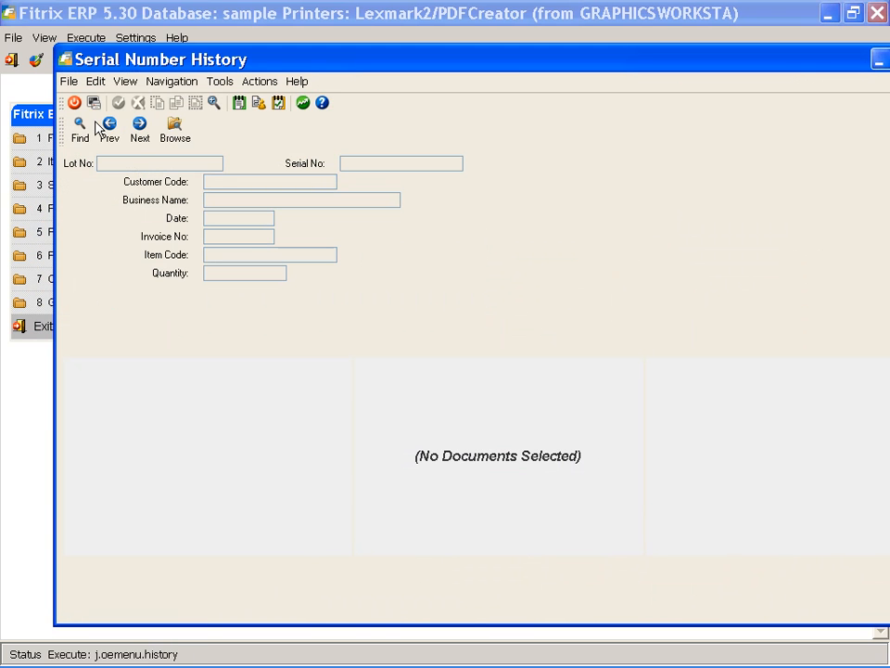
- Close the Serial Number History window and generate the RMA history for January to December 2010 with 2 years of history
left_click(75, 102)
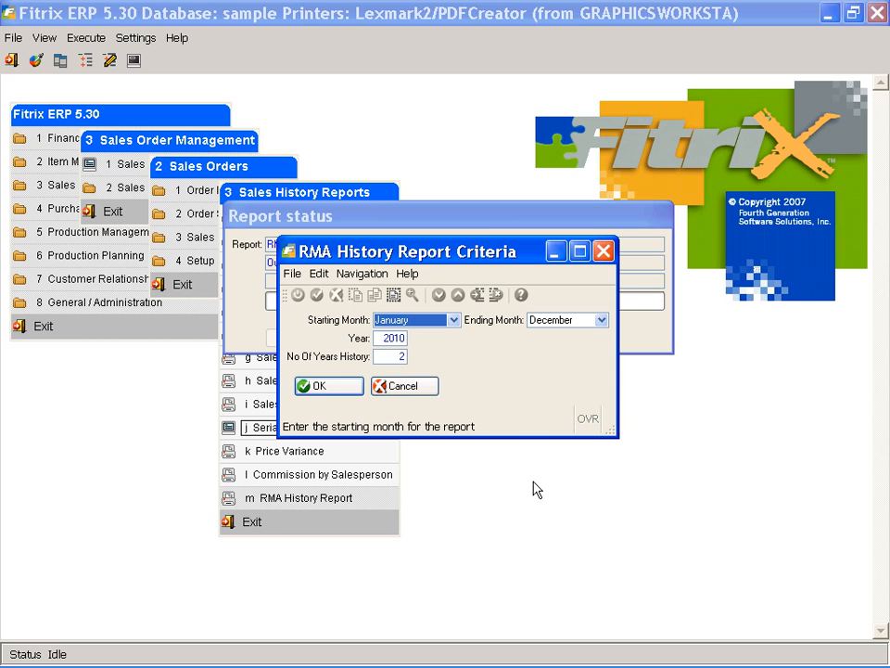
left_click(340, 387)
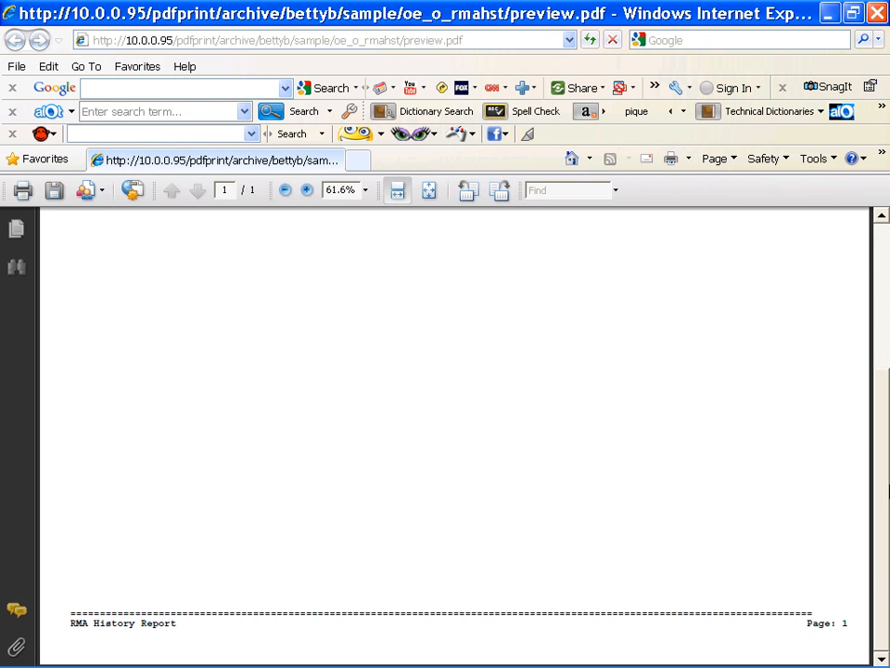
left_click_drag(885, 473, 885, 340)
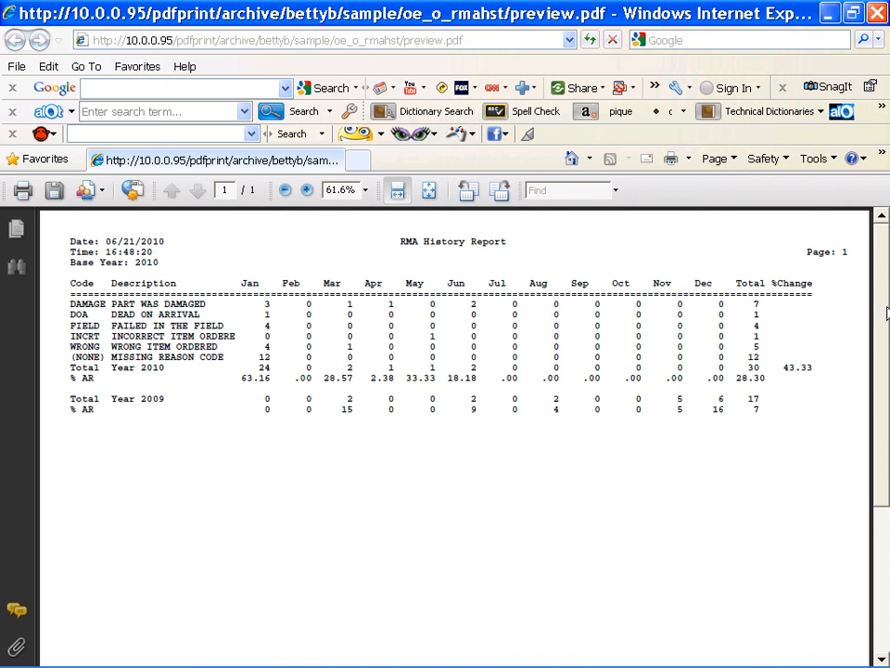